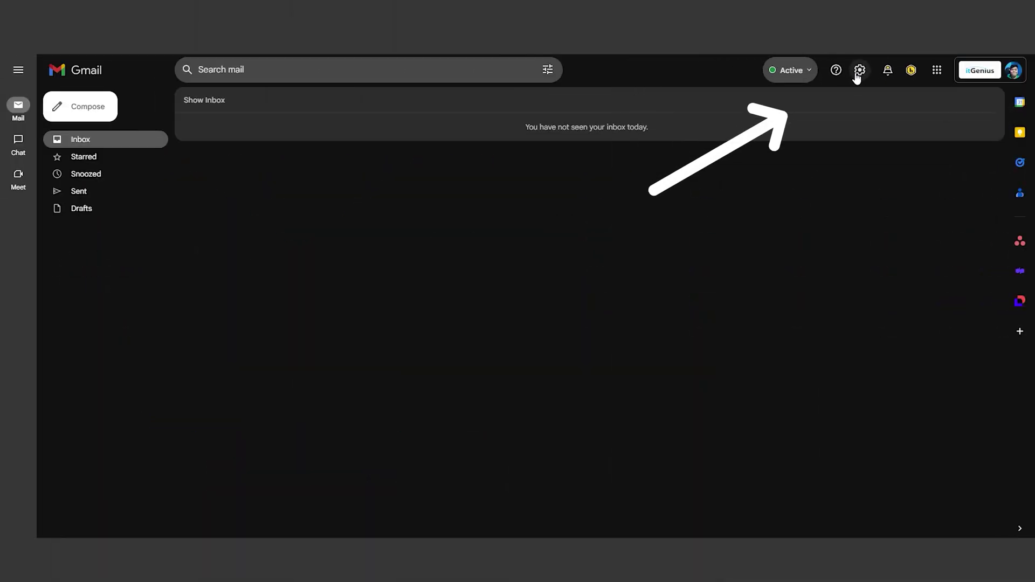
# - Change the Send cancellation period in General settings from 5 to 30 seconds
pyautogui.click(858, 79)
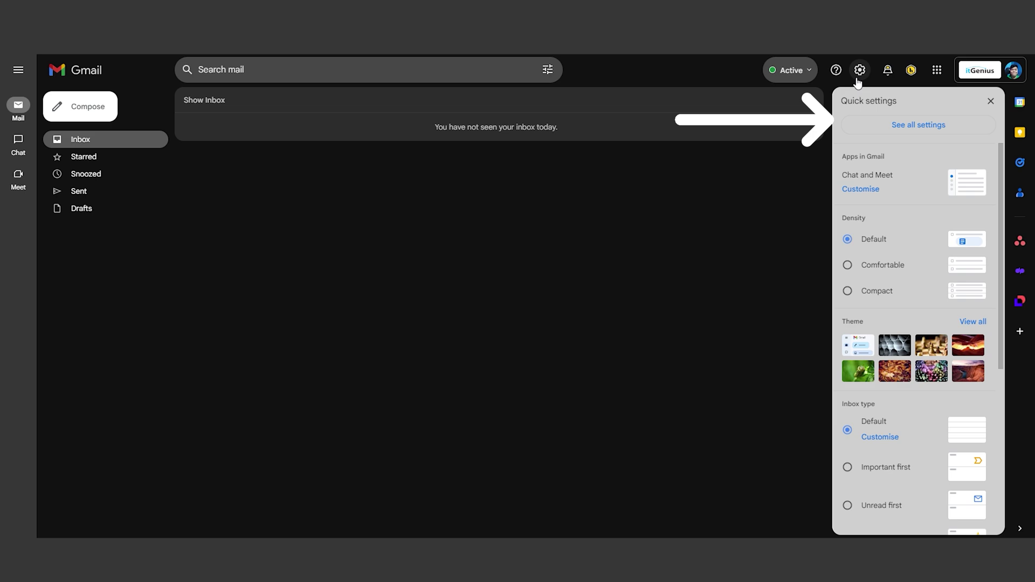
pyautogui.click(897, 128)
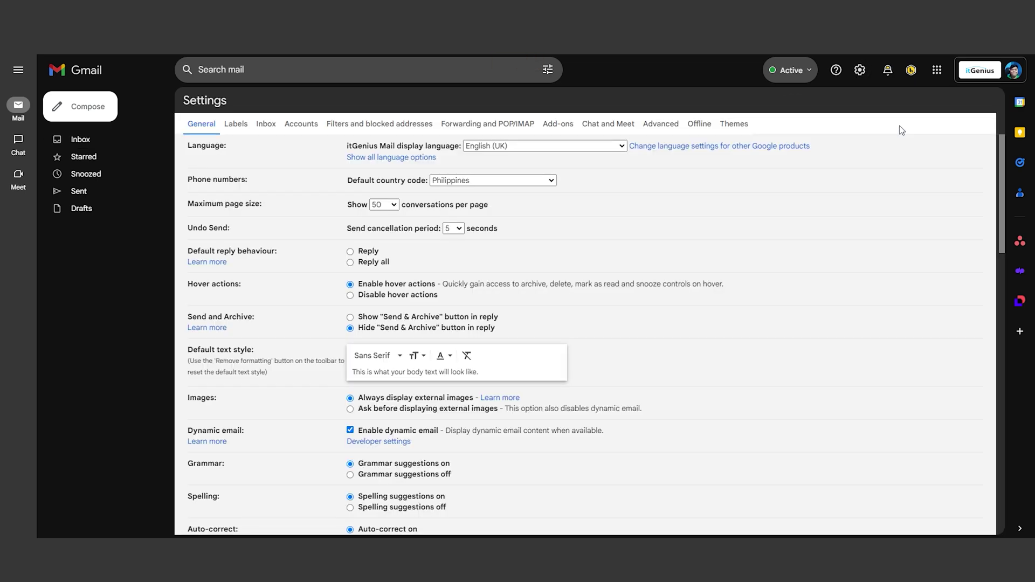
pyautogui.click(454, 230)
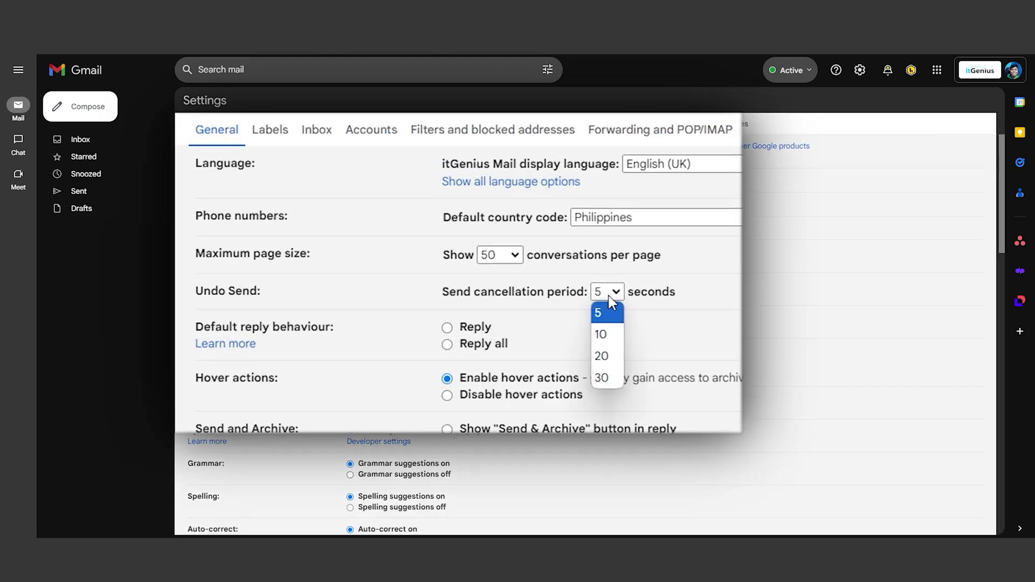
pyautogui.click(610, 378)
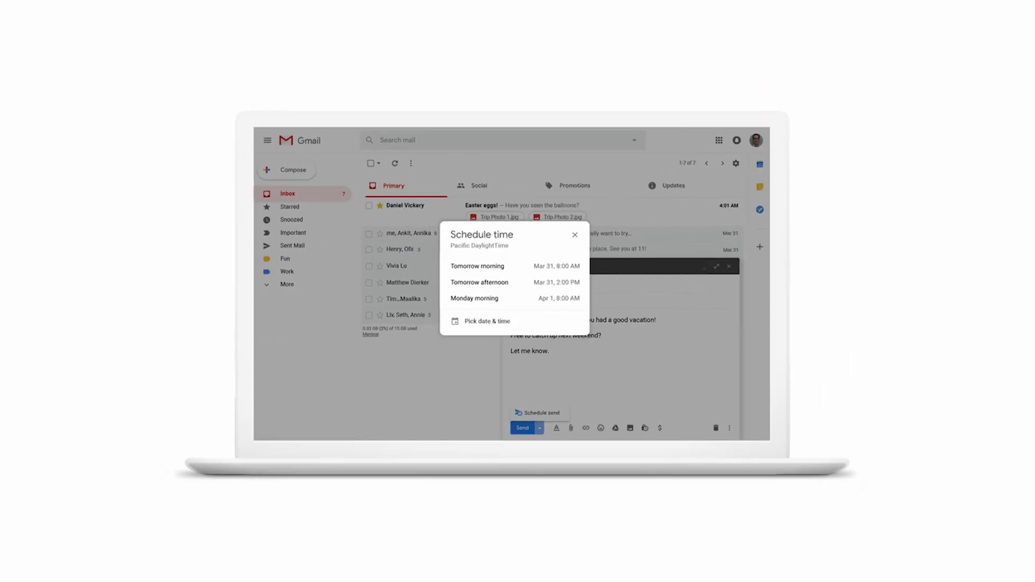
# - Schedule the 'Welcome Back!' email for Monday morning, Apr 1 at 8:00 AM
pyautogui.click(480, 298)
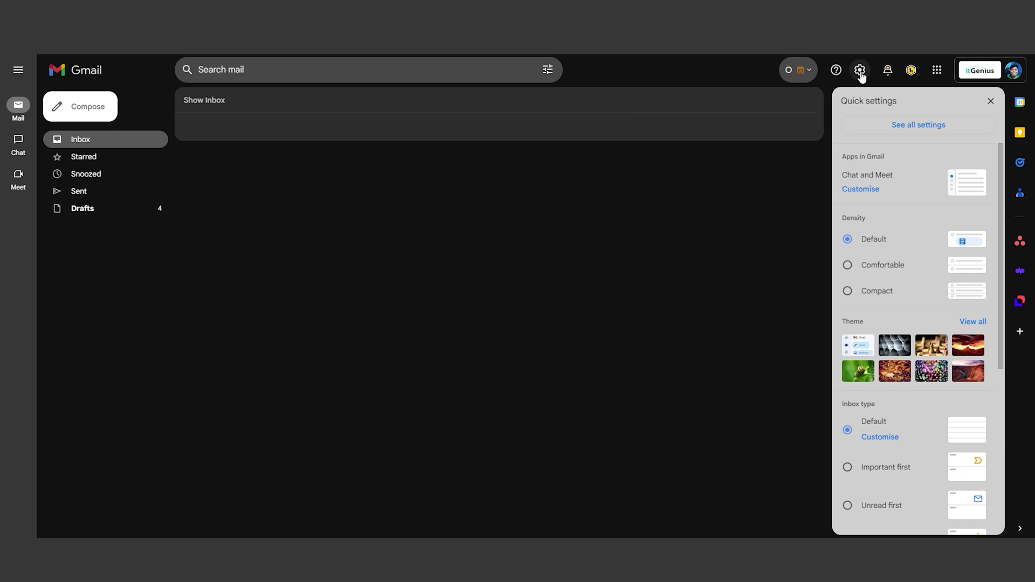
# - Enable Templates in the Advanced settings and save the change
pyautogui.click(899, 129)
pyautogui.click(661, 124)
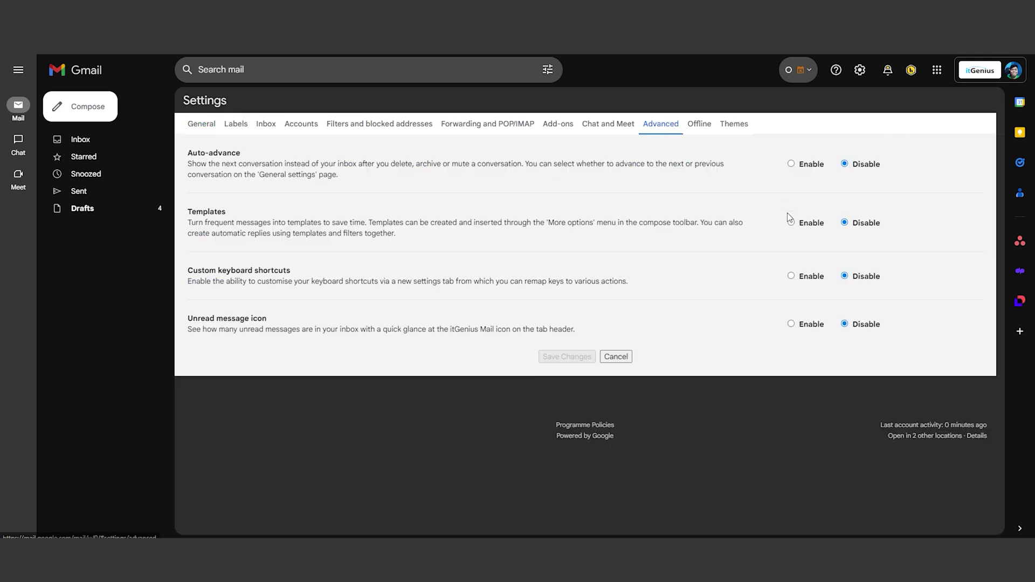
pyautogui.click(566, 356)
# - Save the 'Project update!' draft as a new template named 'Project update!'
pyautogui.click(954, 526)
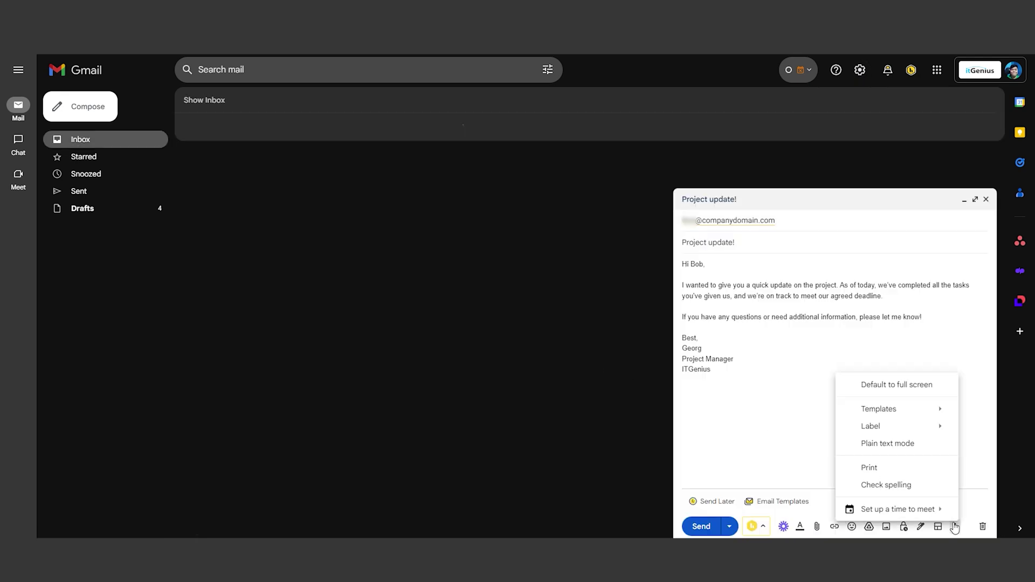
pyautogui.moveTo(930, 411)
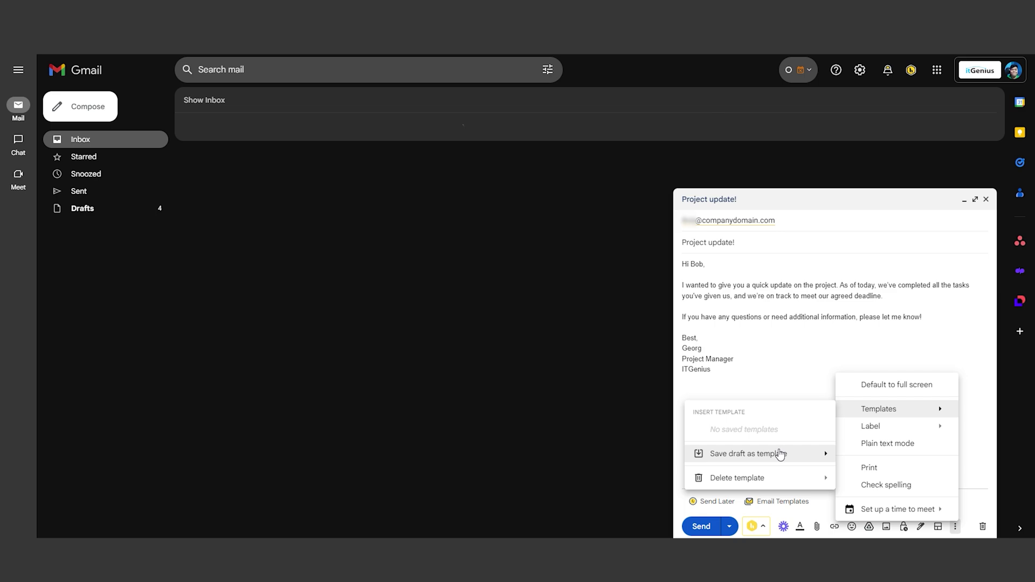
pyautogui.moveTo(778, 454)
pyautogui.click(598, 497)
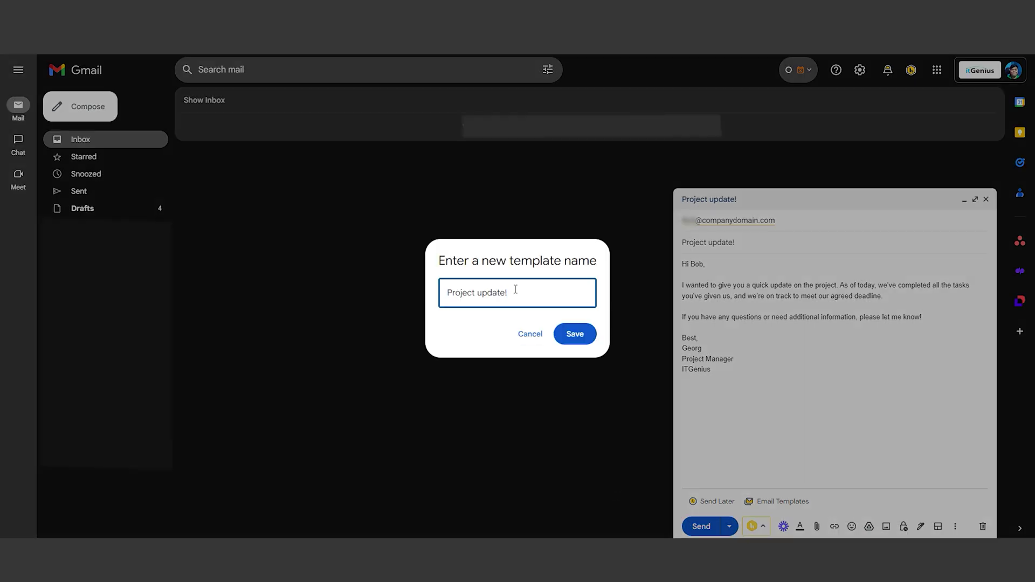
pyautogui.click(573, 334)
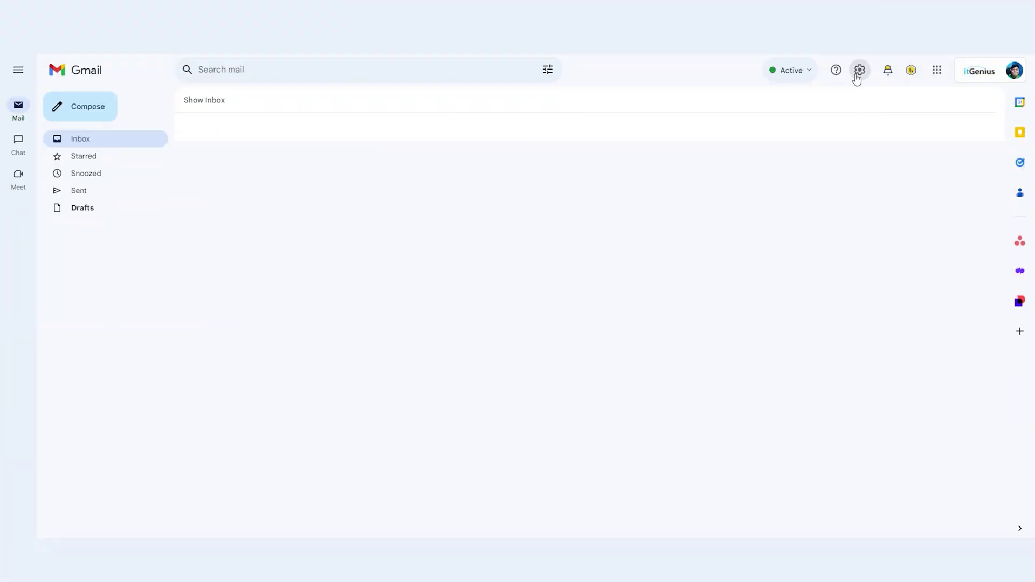
# - Apply the Dark theme from the Themes settings
pyautogui.click(856, 74)
pyautogui.click(917, 125)
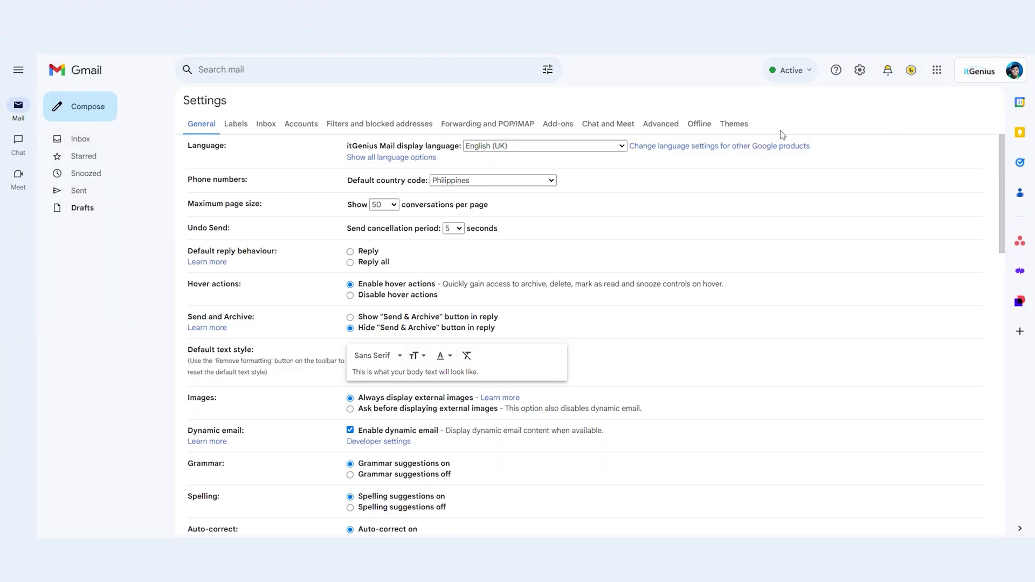
pyautogui.click(748, 128)
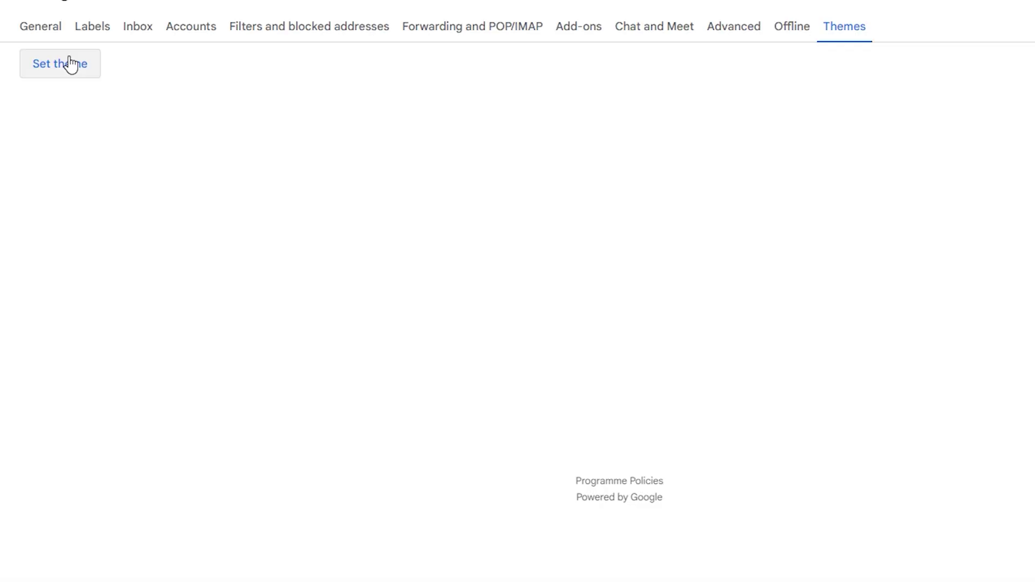
pyautogui.click(221, 149)
pyautogui.scroll(-3, 485, 274)
pyautogui.click(448, 272)
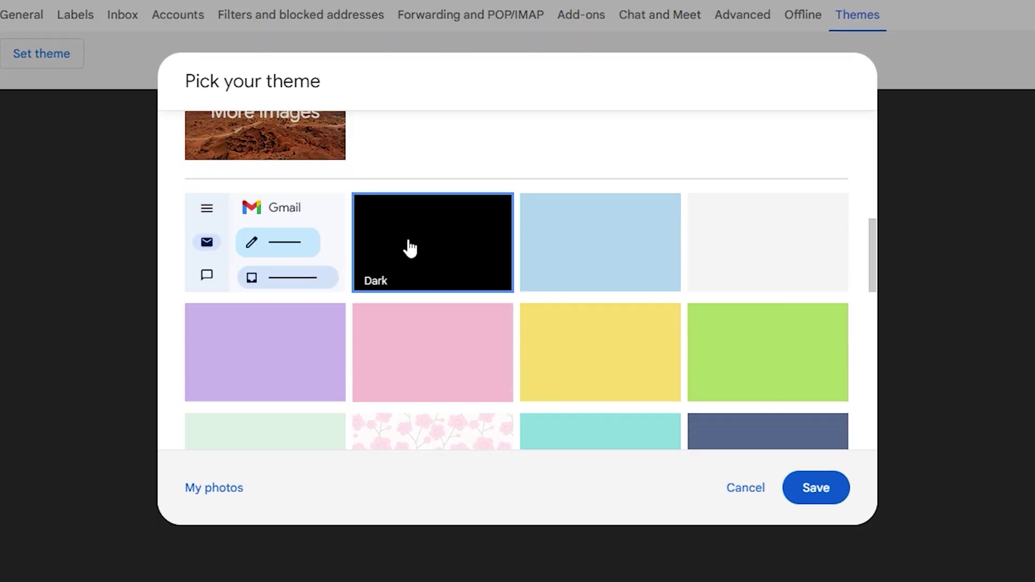
pyautogui.click(842, 487)
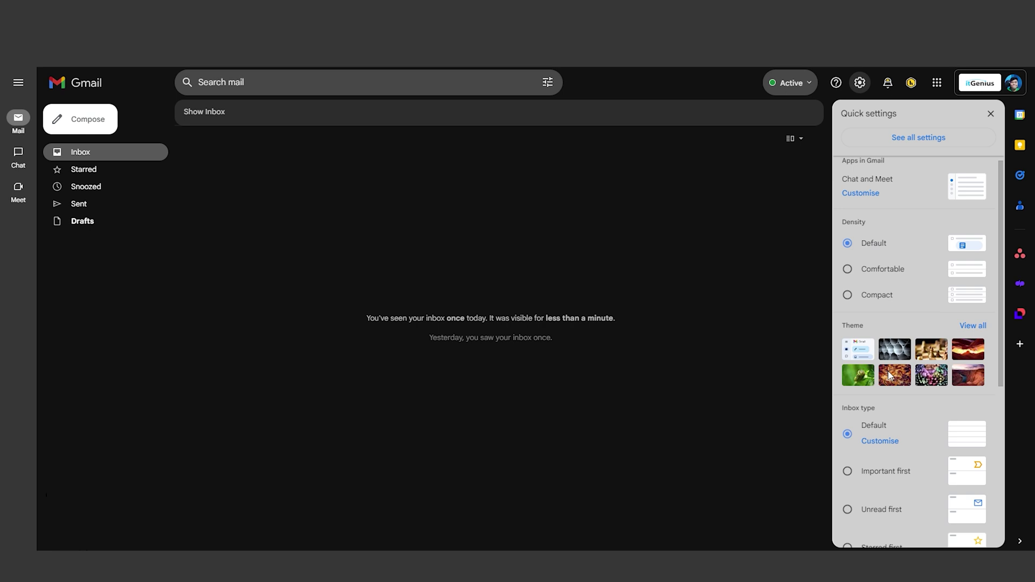
# - Put the reading pane right of the inbox and open the first message in it
pyautogui.scroll(-5, 888, 373)
pyautogui.click(848, 443)
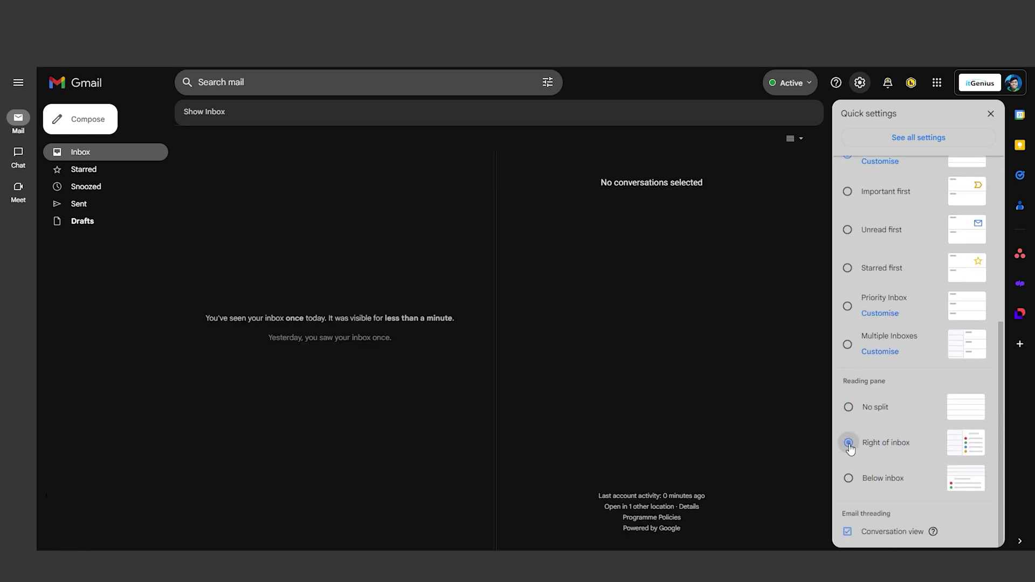
pyautogui.click(990, 115)
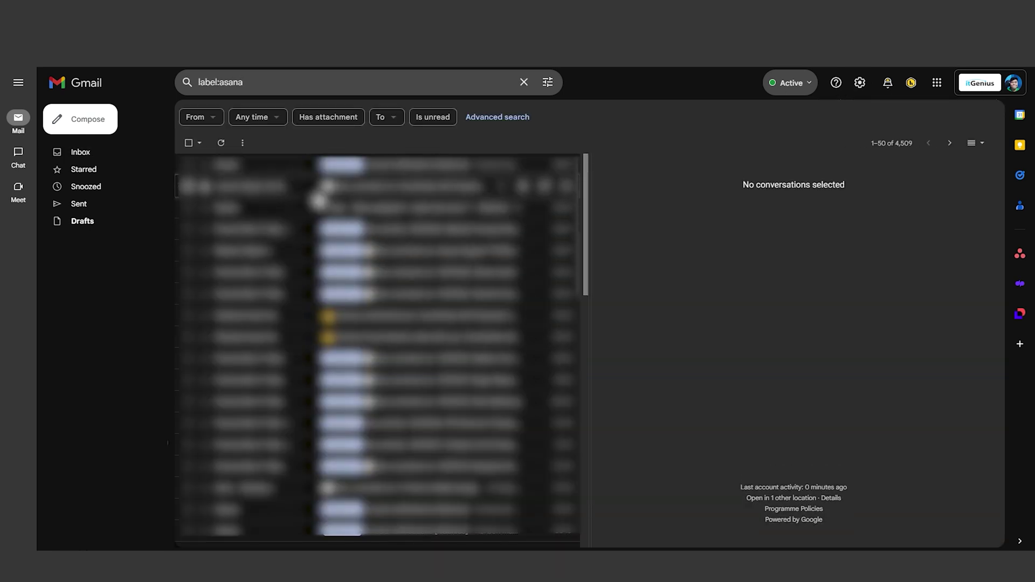
pyautogui.click(323, 164)
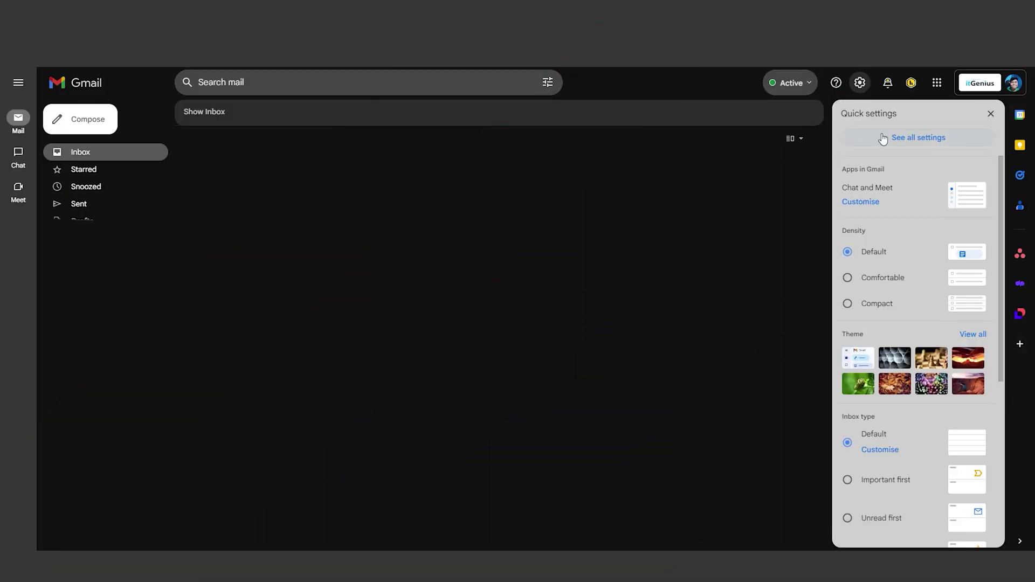
# - Show the Offline tab of the full settings page
pyautogui.click(882, 138)
pyautogui.click(700, 137)
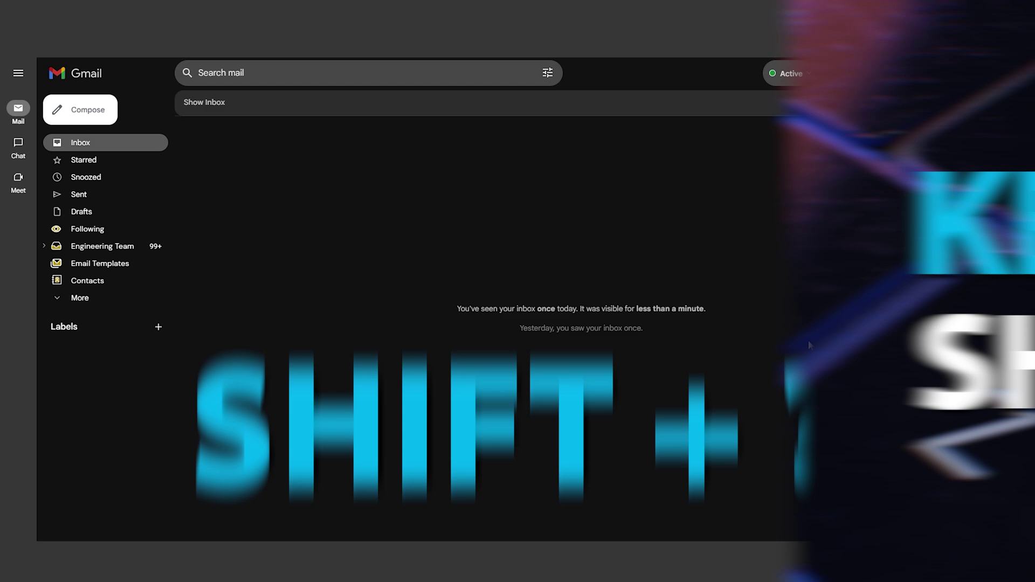
# - Bring up the keyboard shortcuts overlay with Shift+? and scroll through the jumping and action shortcuts
pyautogui.hotkey('shift', '?')
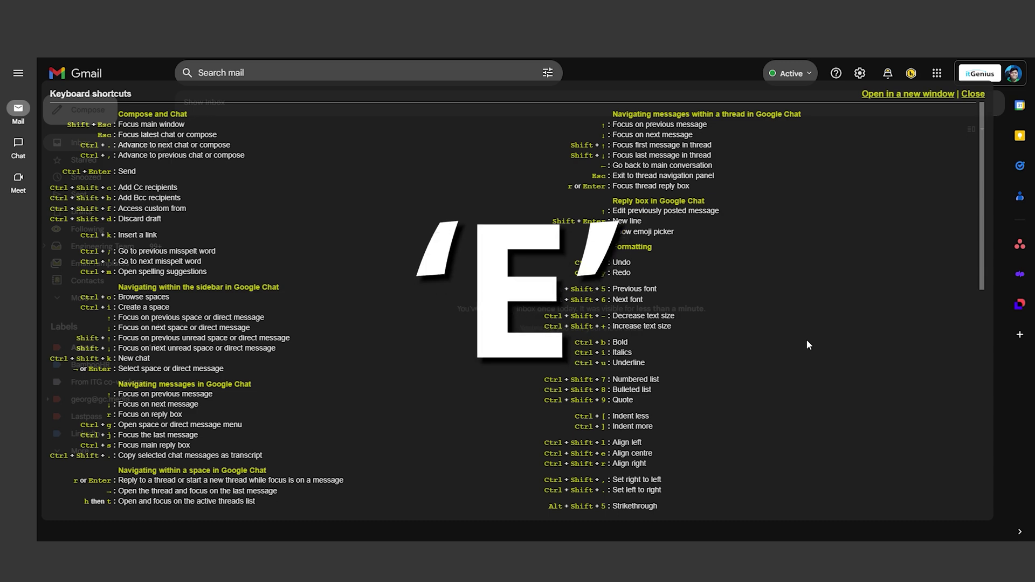
pyautogui.scroll(-6, 805, 341)
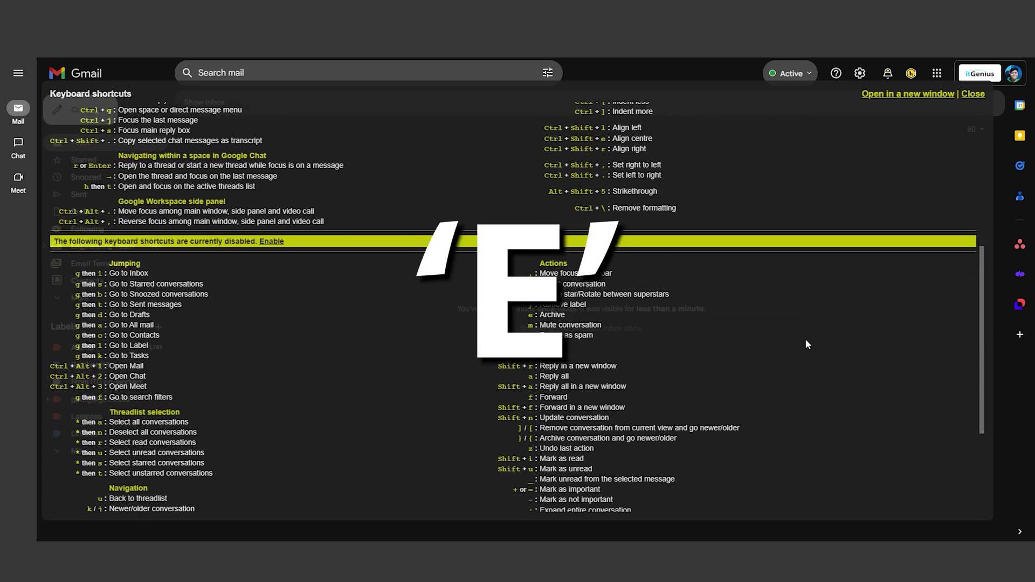
pyautogui.scroll(-3, 806, 340)
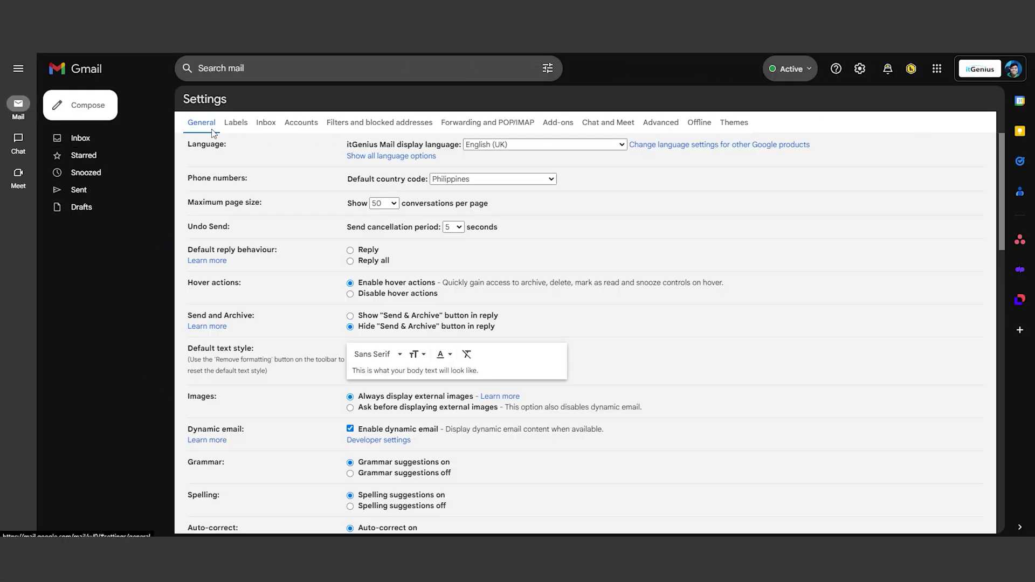
# - Paste the prepared three-paragraph away message into the Out-of-Office AutoReply section
pyautogui.scroll(-15, 320, 224)
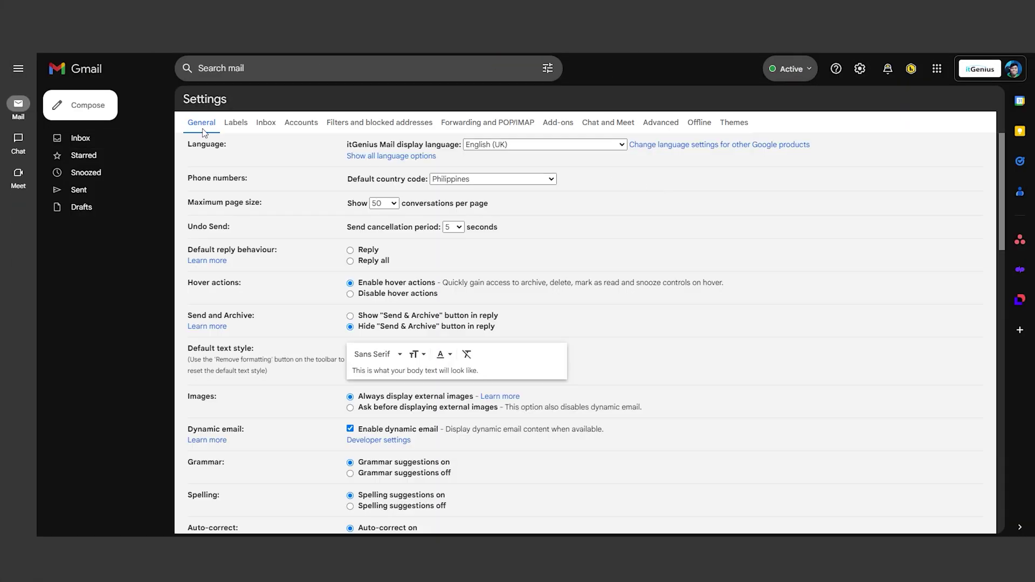
pyautogui.scroll(-15, 252, 288)
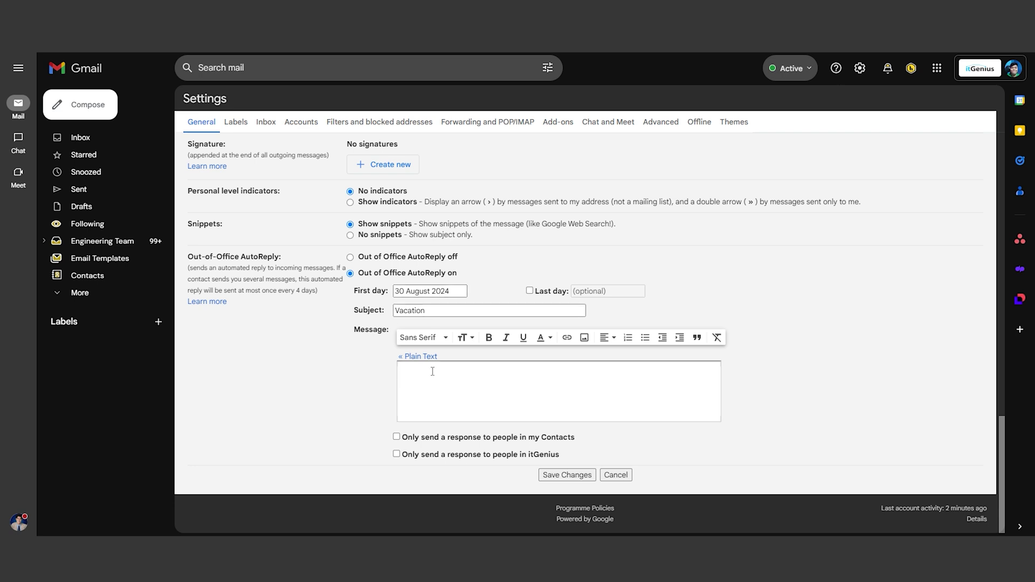
pyautogui.write('Hello,  Thank you for reaching out. I am currently out of the office on vacation and will have limited access to email during this time. I will respond to your message as soon as possible upon my return.  Thank you for your understanding. I look forward to connecting with you when I return.')
pyautogui.scroll(-1, 698, 418)
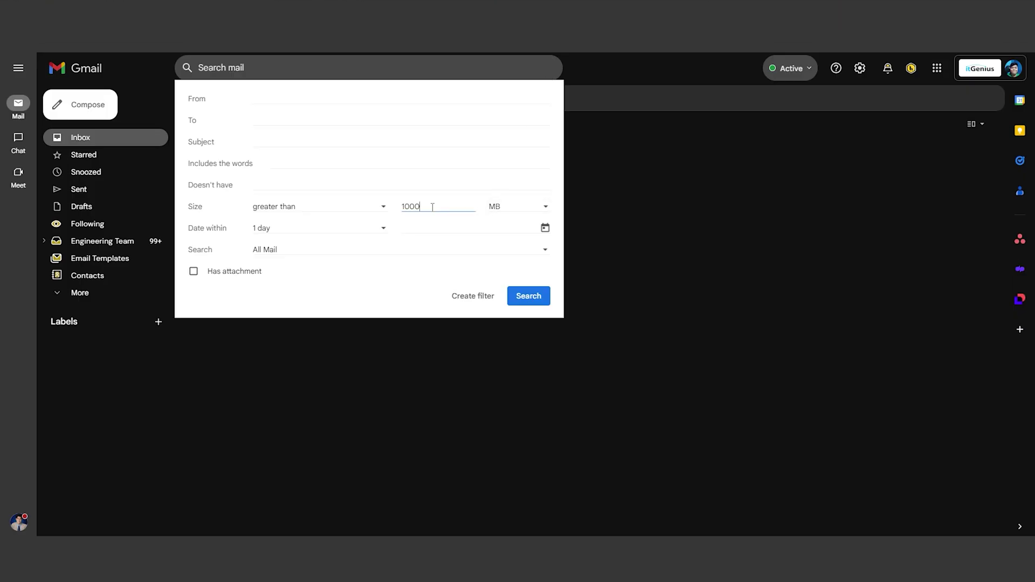
# - Widen the search's Date within range to 1 year
pyautogui.click(310, 228)
pyautogui.click(286, 354)
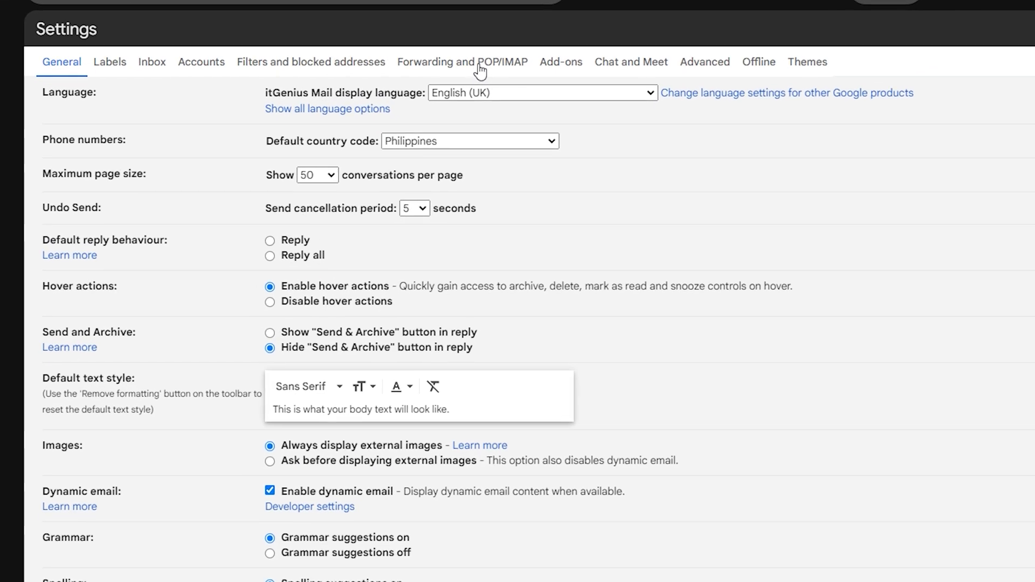
# - Switch to the Forwarding and POP/IMAP settings tab
pyautogui.click(496, 121)
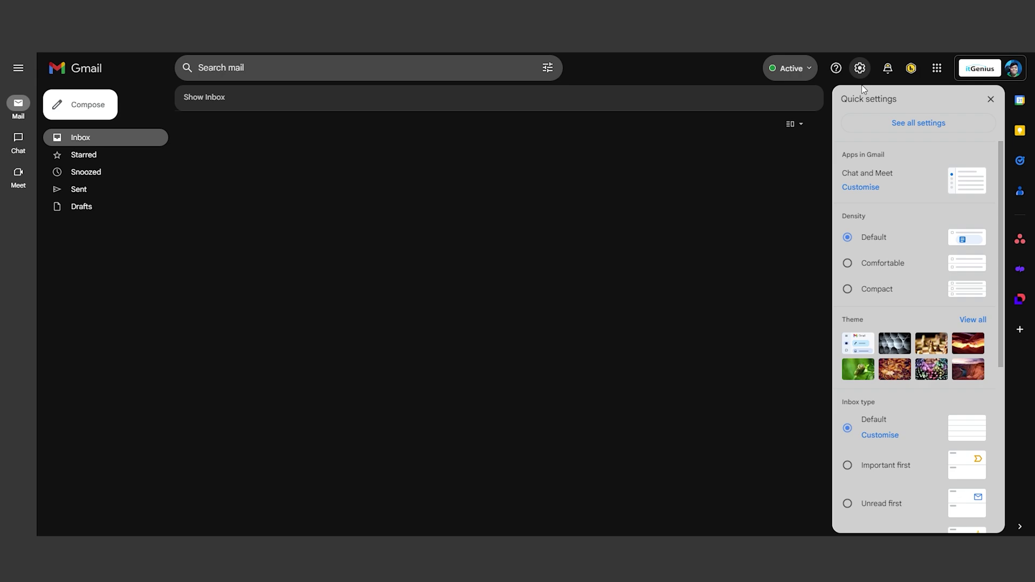
# - Go to the Inbox settings tab, keep inbox type Default, and scroll through the categories
pyautogui.click(883, 124)
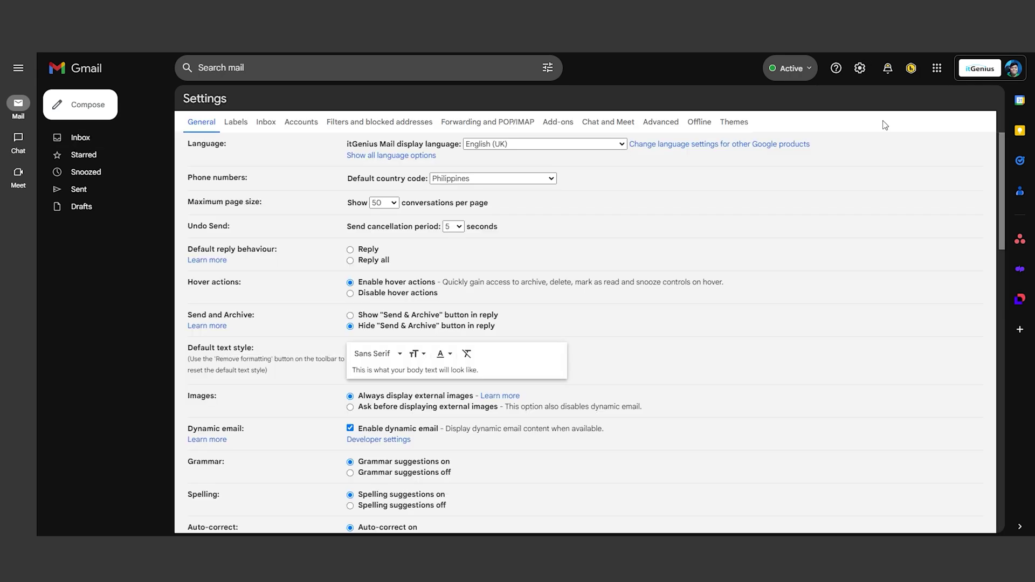
pyautogui.click(267, 123)
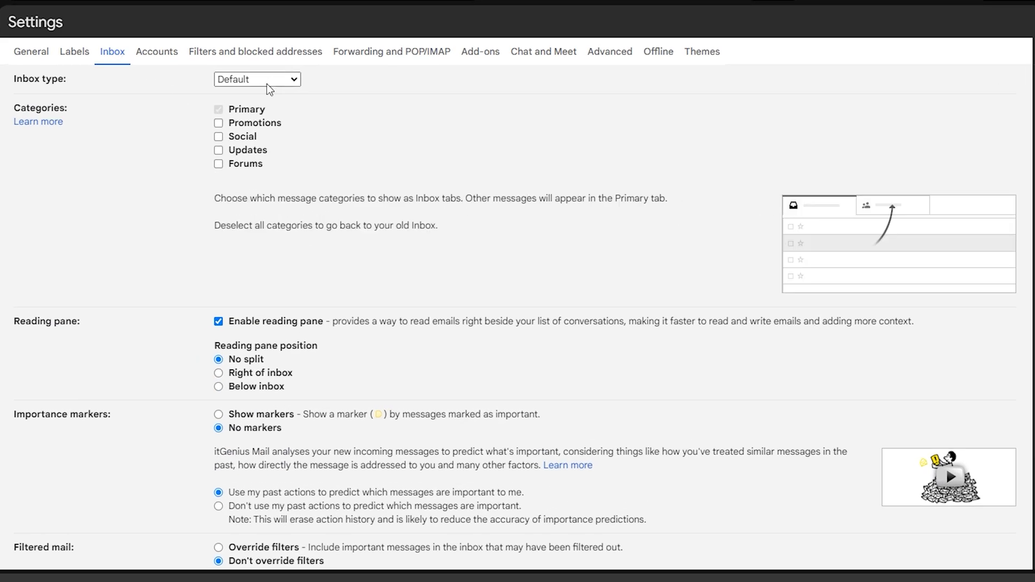
pyautogui.click(271, 80)
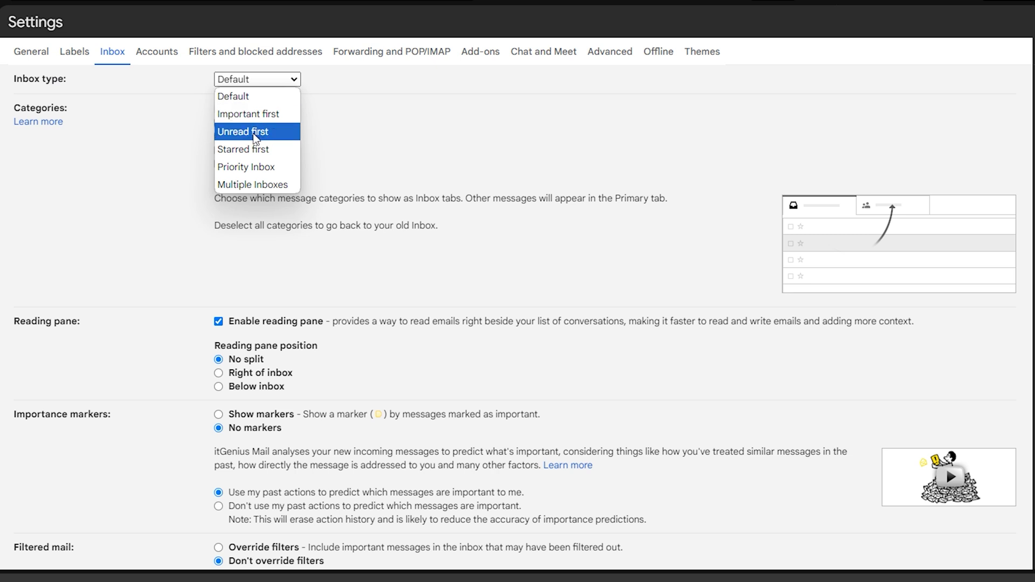
pyautogui.click(326, 165)
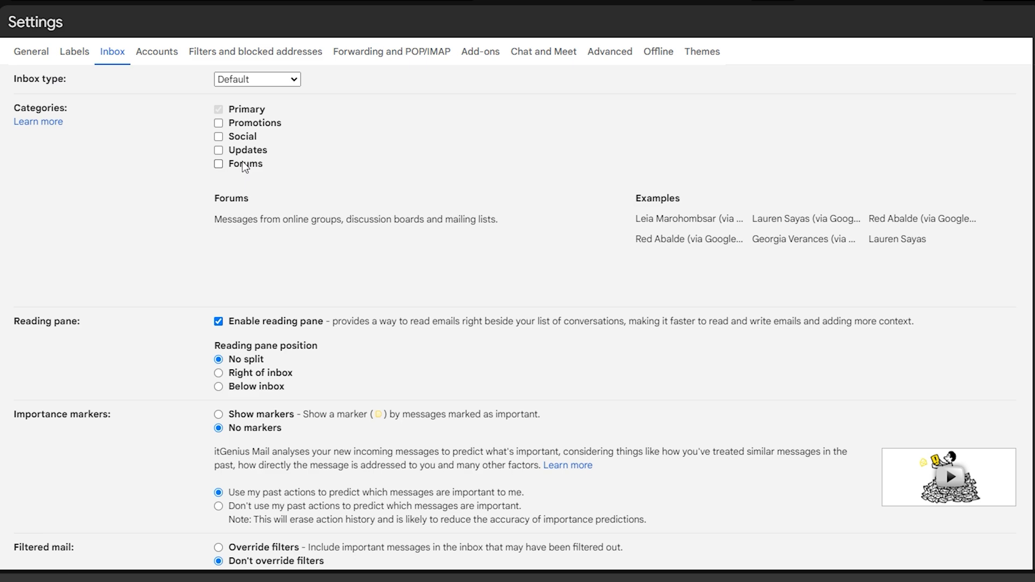
pyautogui.scroll(-3, 453, 281)
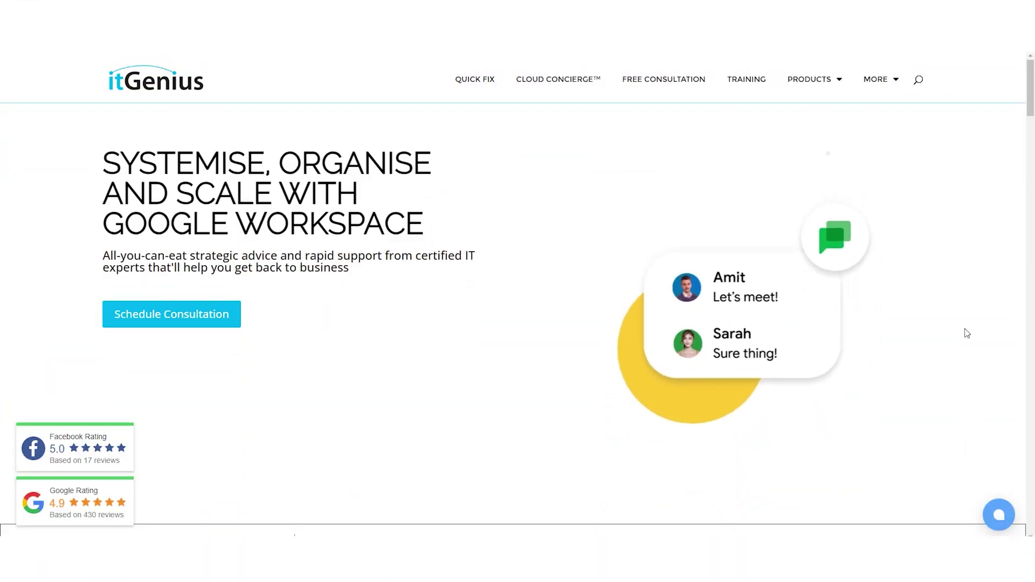
# - Open the itGenius Quick Fix Support page listing the tasks it can fix
pyautogui.click(458, 82)
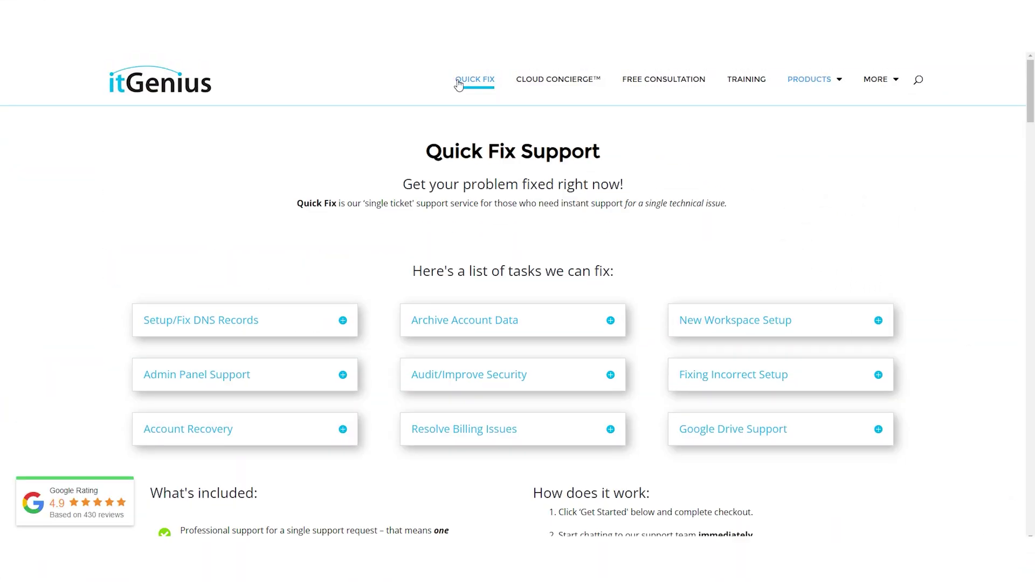